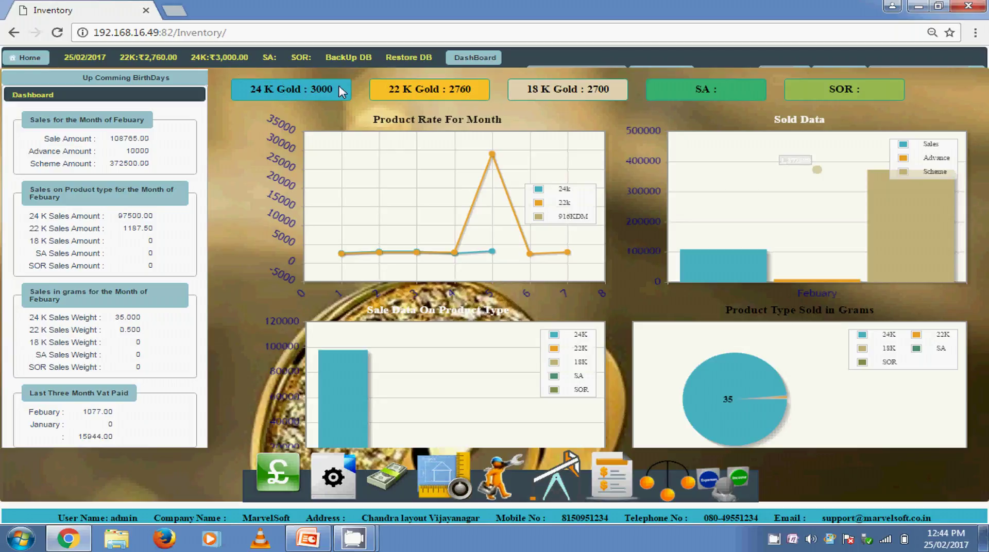
left_click_drag(341, 92, 307, 89)
double_click(216, 58)
left_click(432, 102)
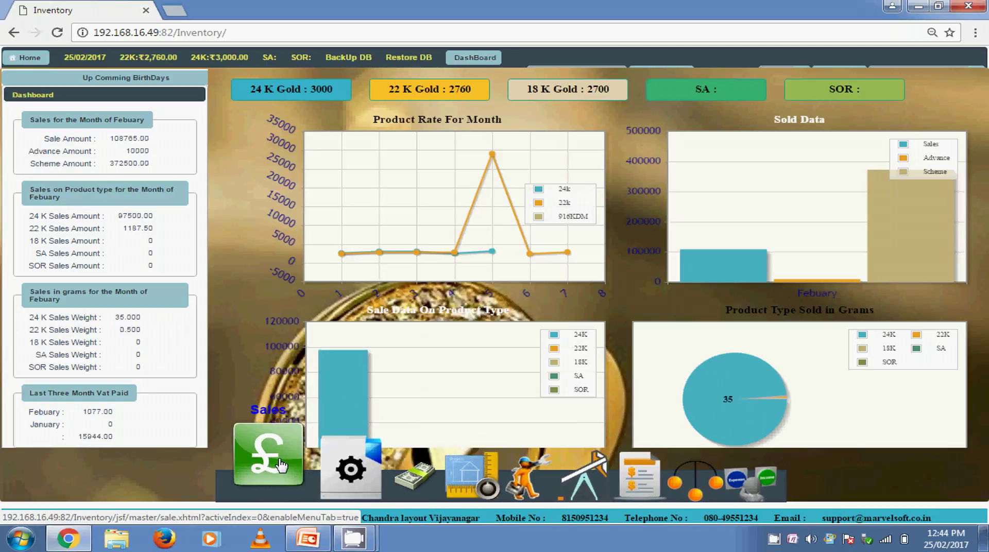
Review the product rates and the Product Type list (24K, 22K, 18K, SA, SOR), selecting 18K
left_click(331, 464)
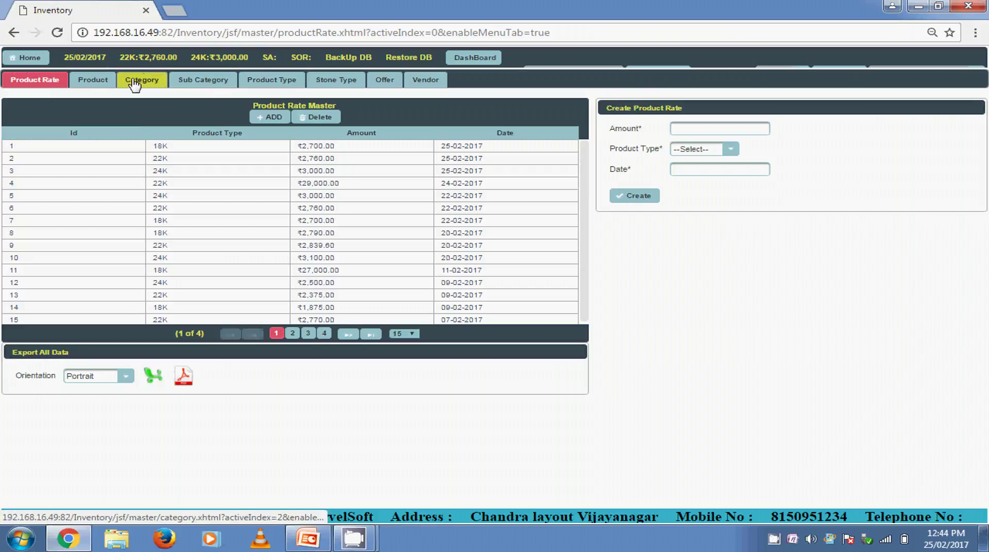
left_click(274, 89)
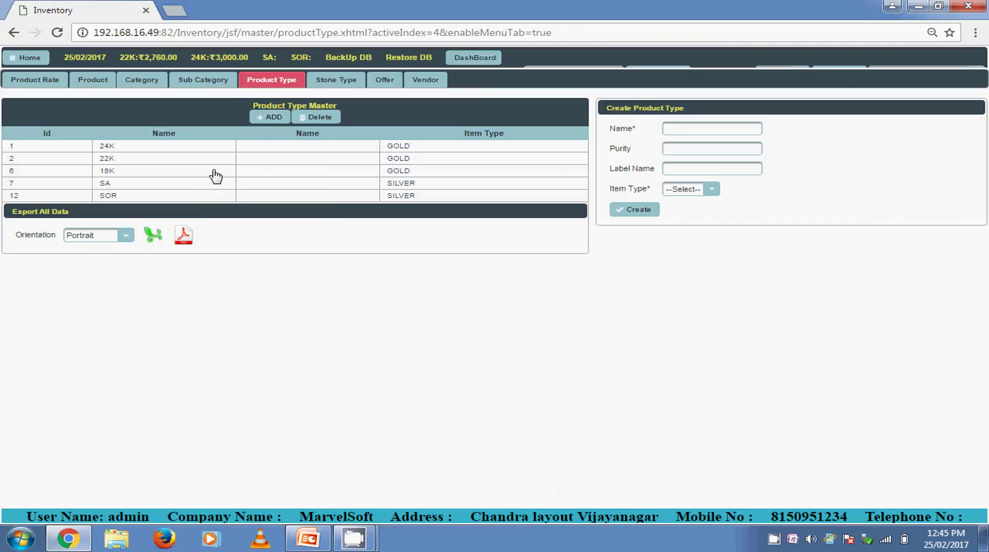
left_click(213, 171)
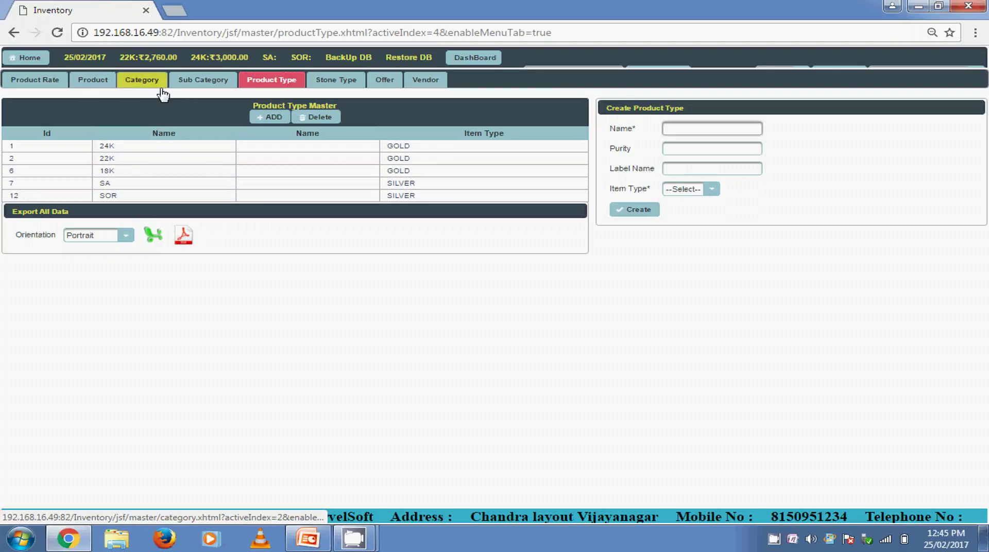
left_click(144, 82)
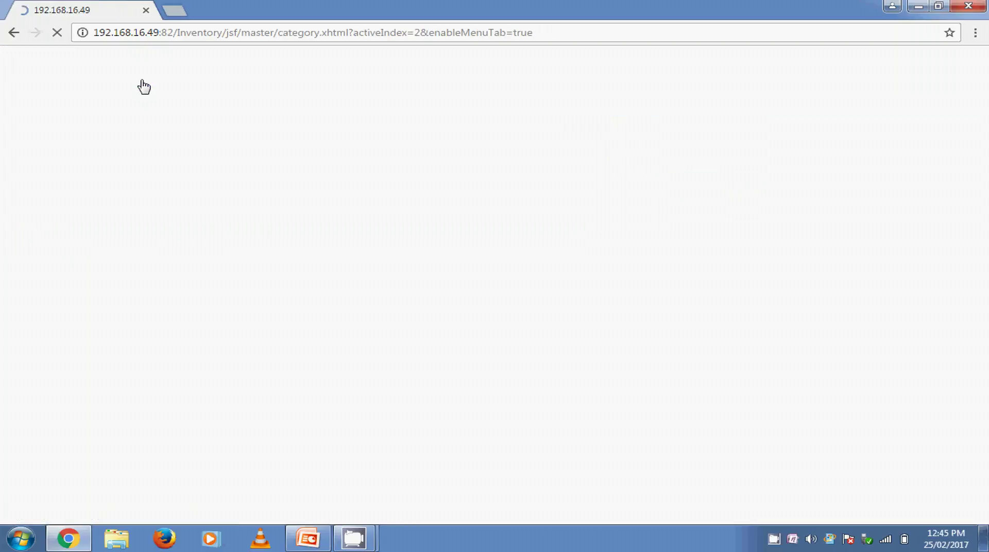
Reload the Category page and enter 'coi' as a trial category name before moving on
left_click(208, 33)
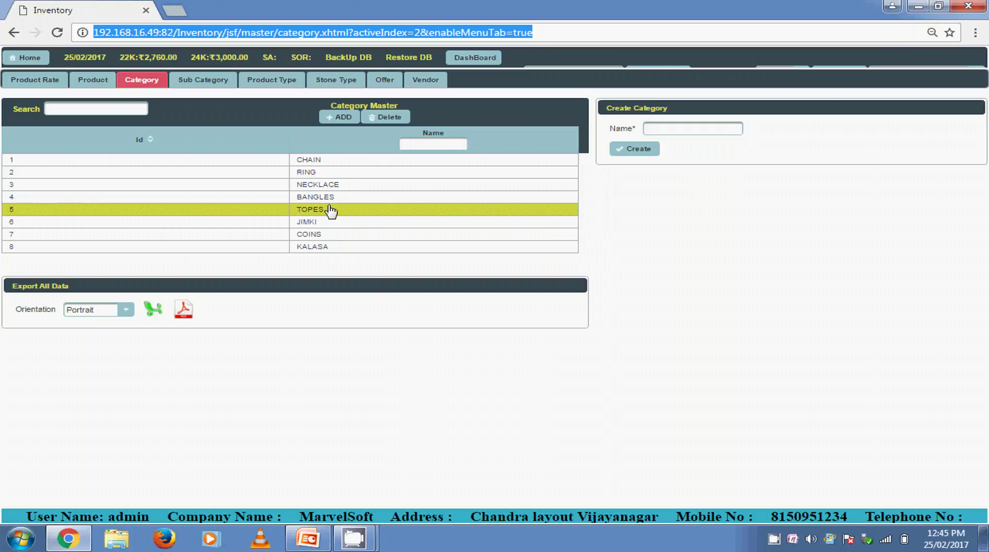
left_click(659, 130)
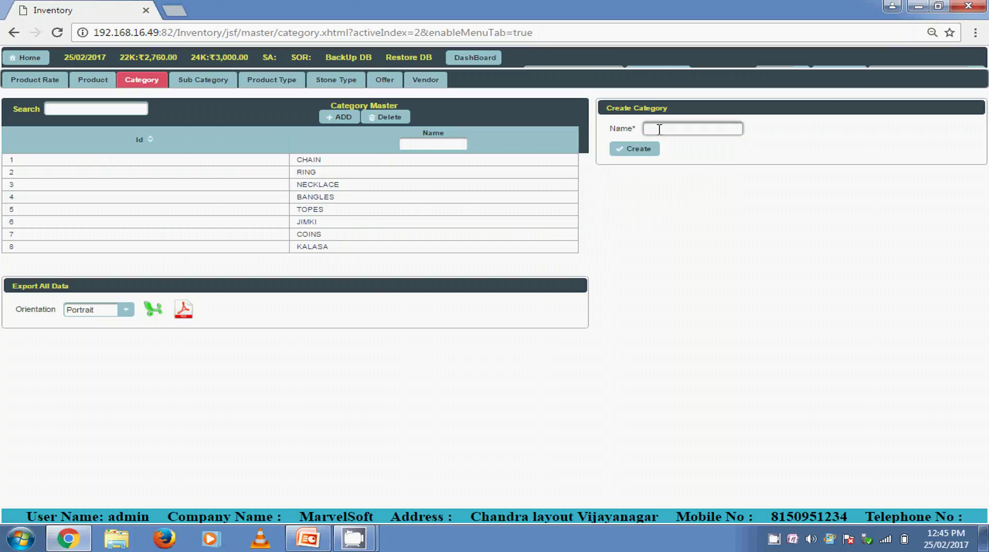
type("coi")
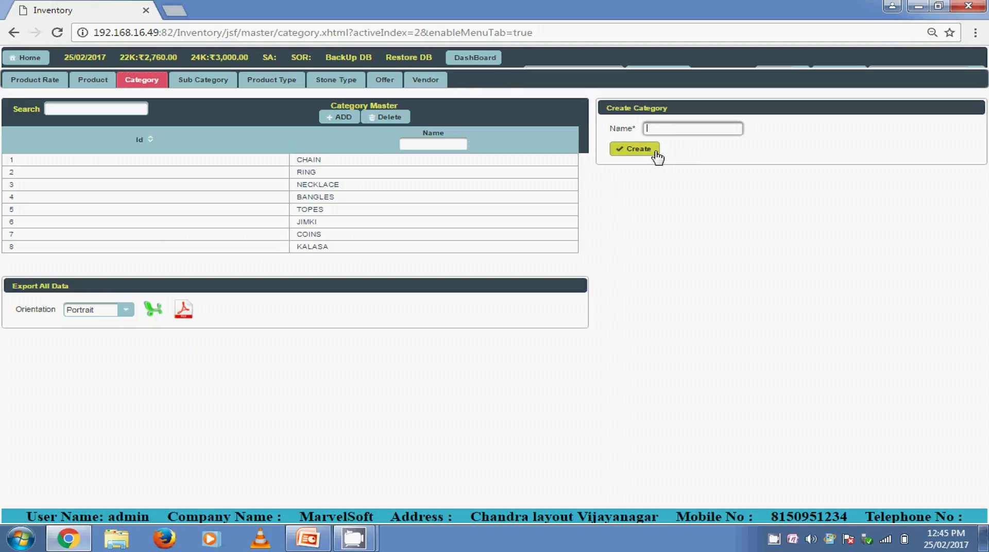
left_click(208, 85)
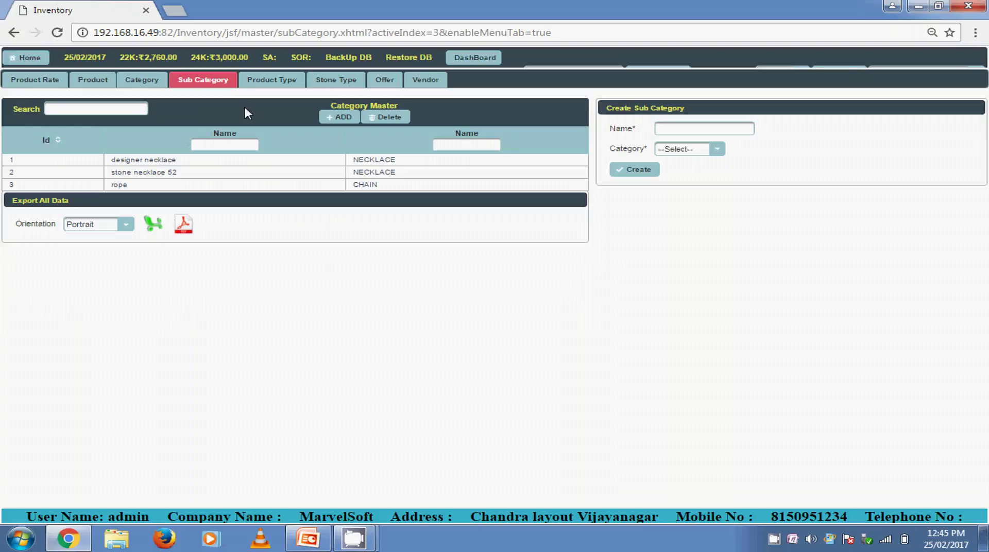
Browse the stone necklace 52 and designer necklace entries and start a sub category with no Category chosen
left_click(230, 173)
left_click(225, 162)
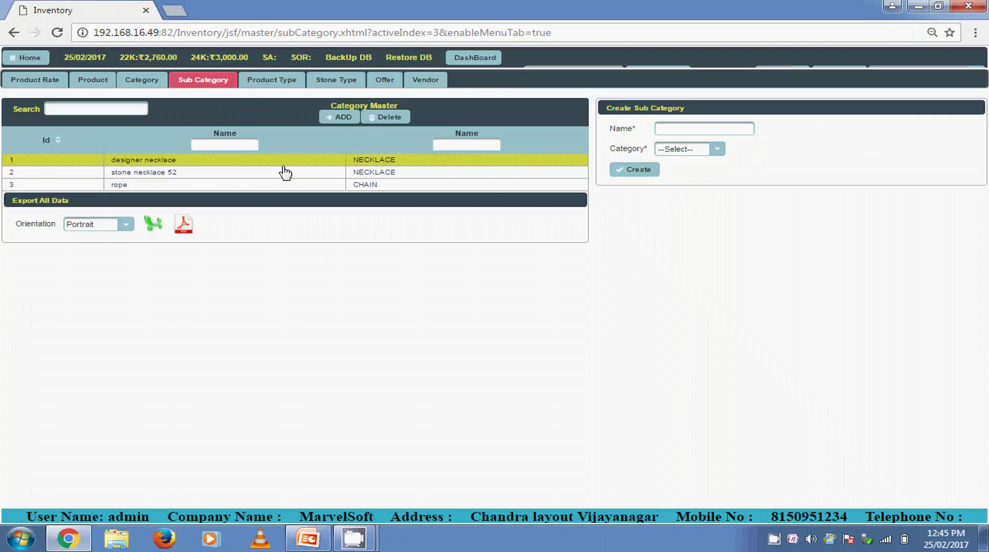
left_click(727, 126)
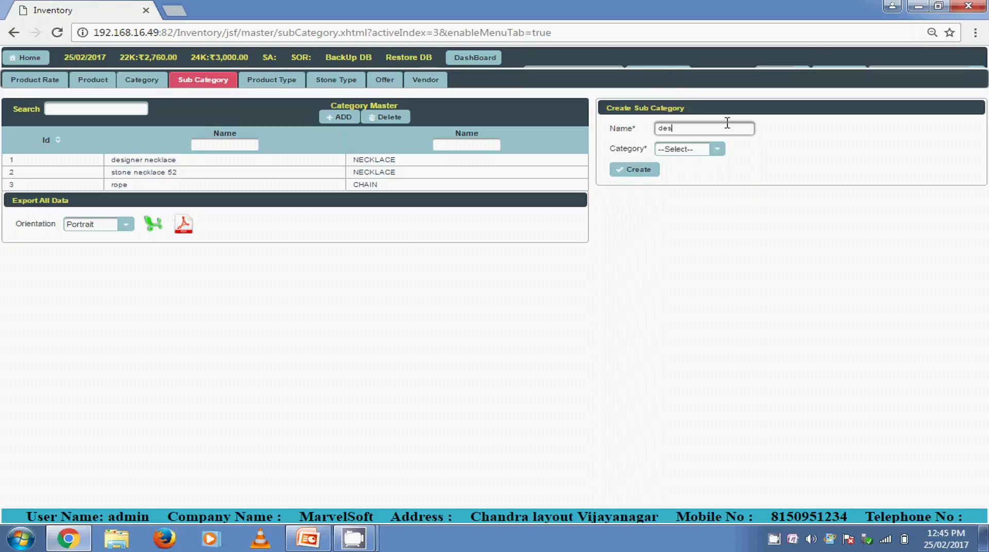
left_click(717, 149)
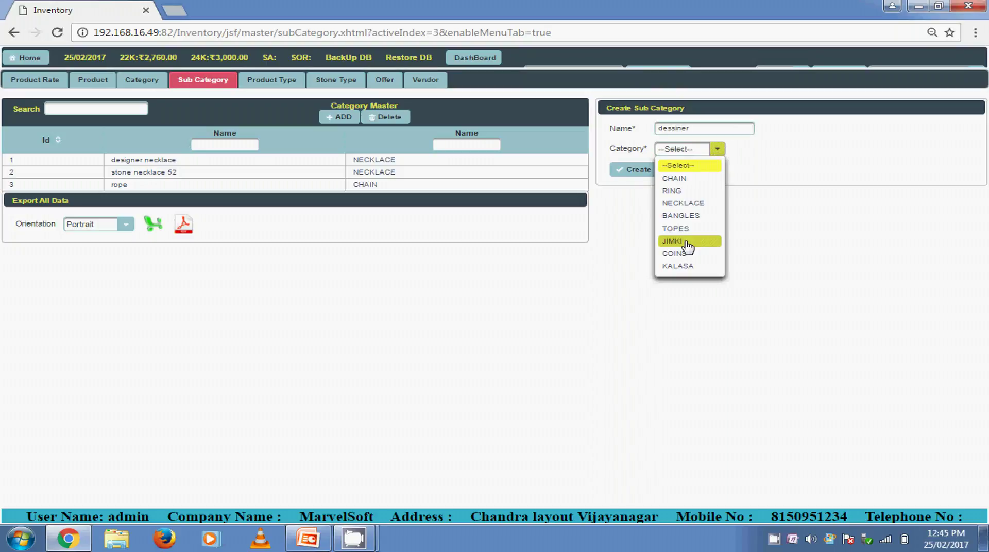
left_click(621, 222)
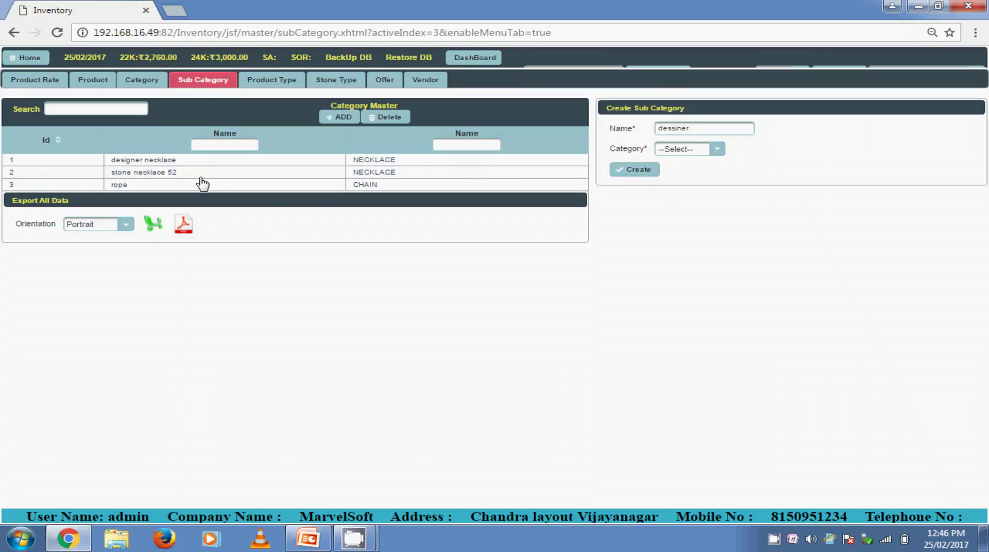
left_click(165, 161)
left_click(79, 82)
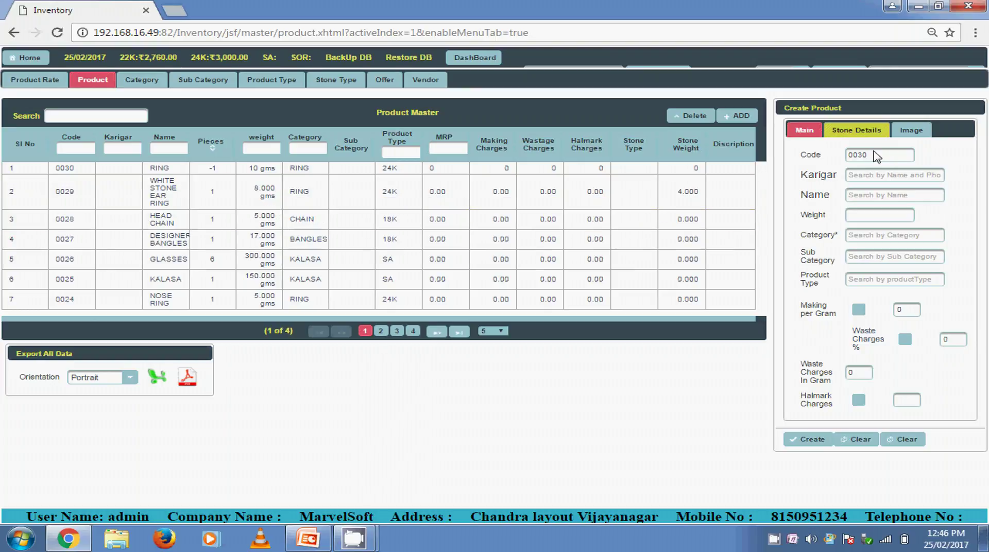
Check new product code 0030 and the karigar search, then load WHITE STONE EAR RING (0029)
left_click(871, 156)
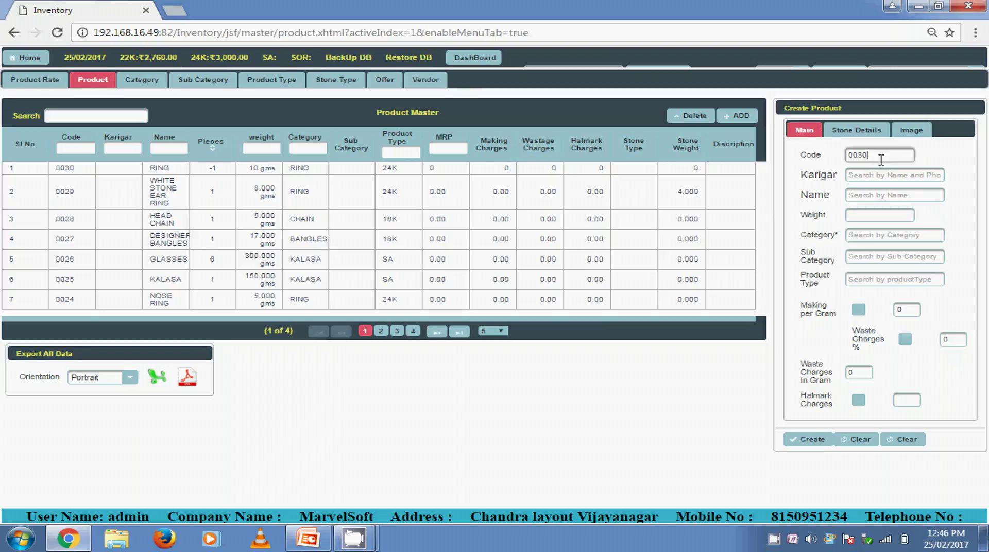
left_click(884, 175)
left_click(886, 176)
type("u")
key("BackSpace")
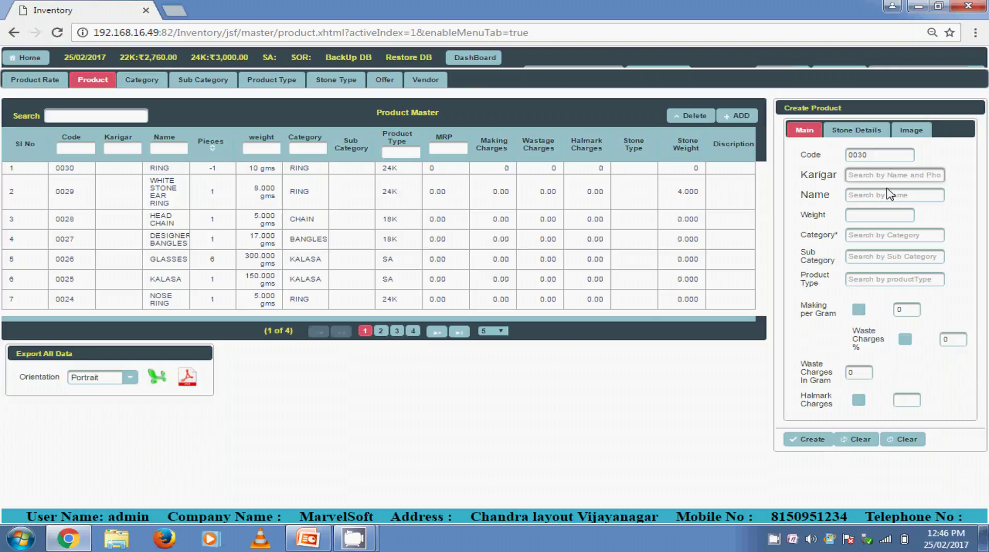
left_click(889, 189)
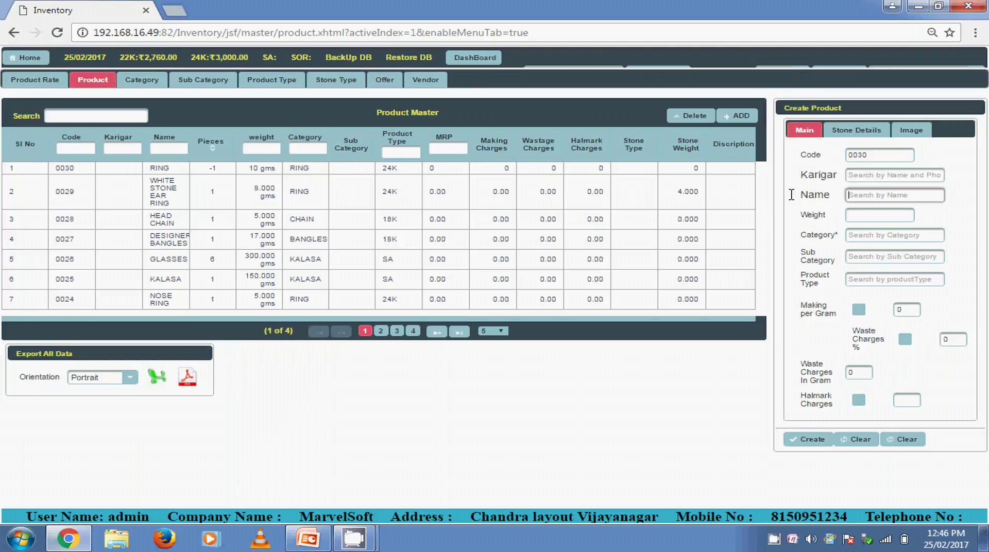
left_click(460, 204)
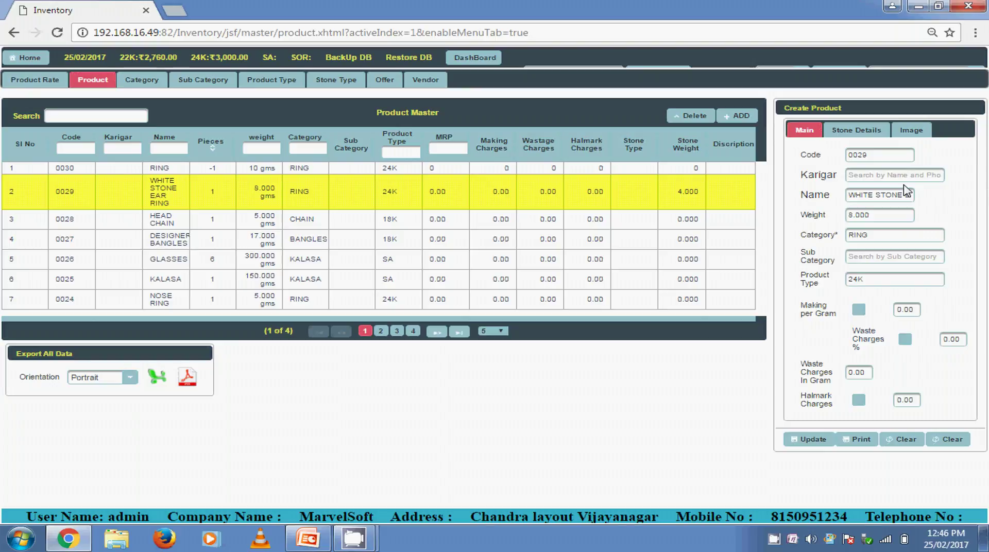
Review product 0029's code, name, weight, category RING and product type 24K
double_click(859, 154)
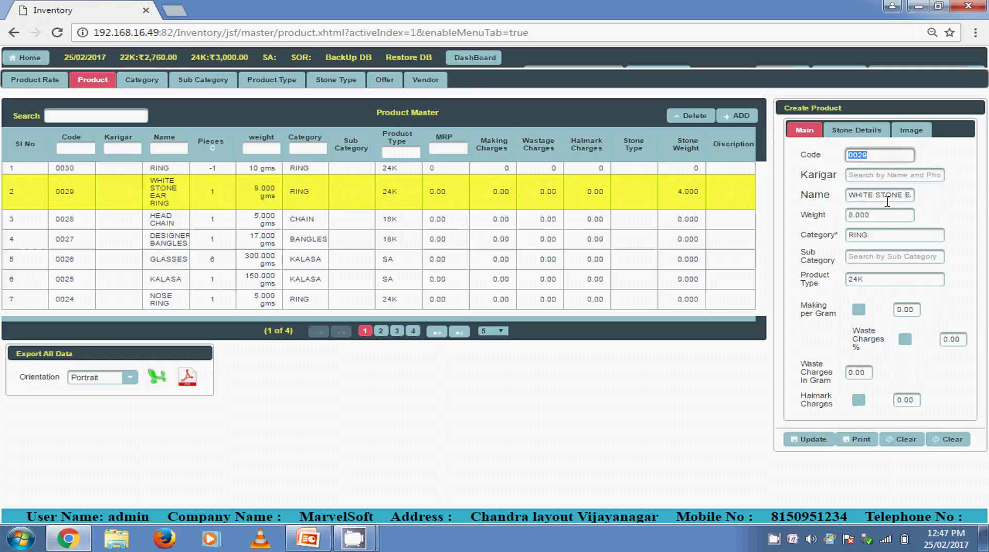
triple_click(887, 199)
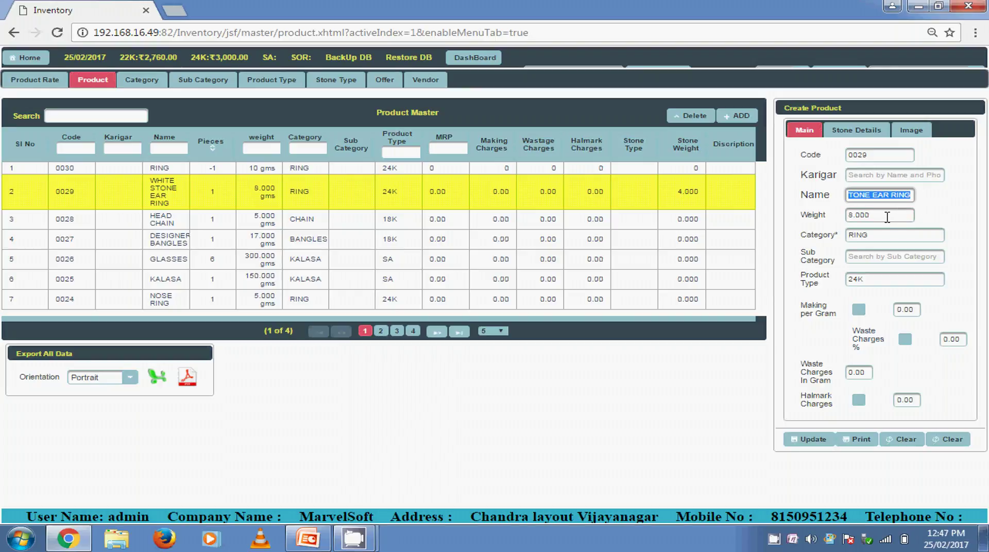
left_click(887, 217)
left_click(883, 235)
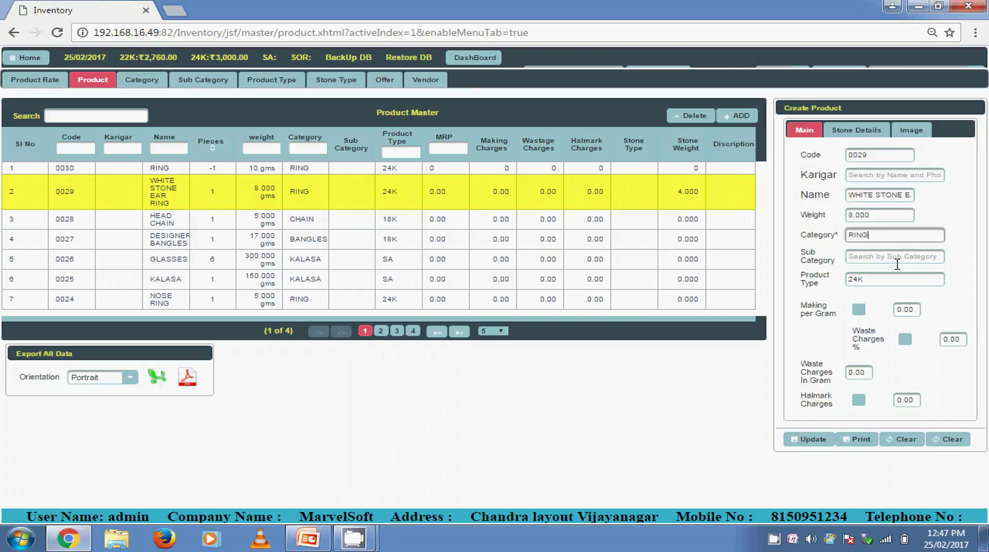
left_click(900, 257)
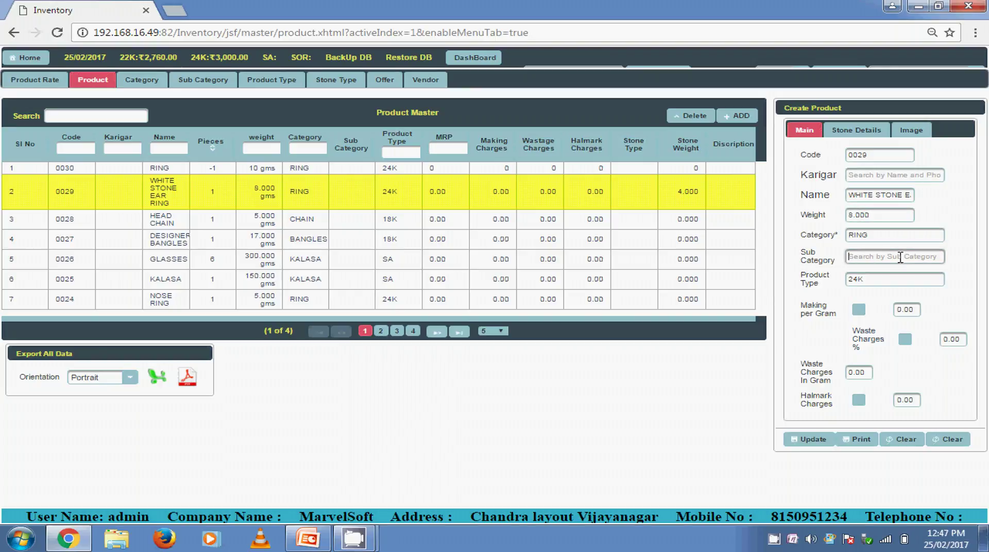
left_click_drag(876, 280, 840, 294)
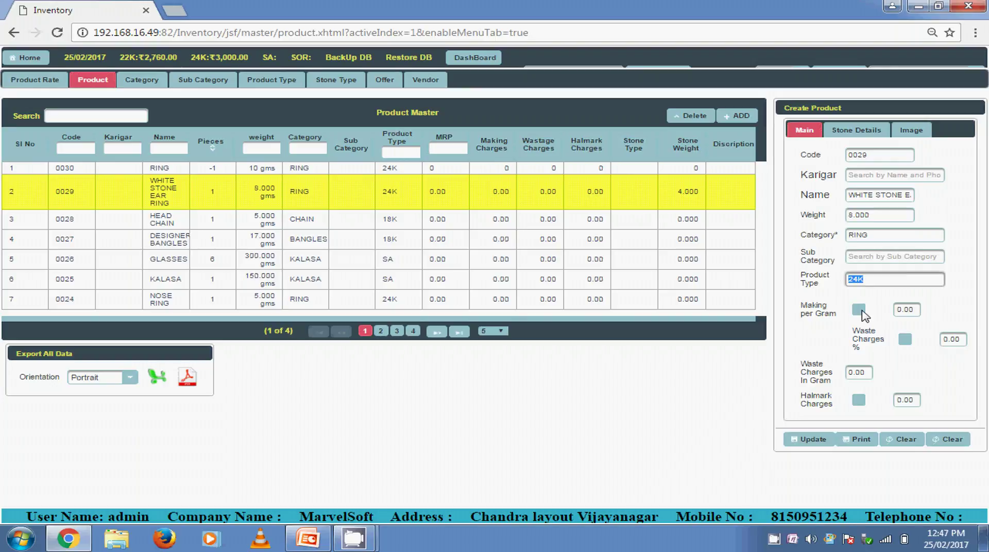
Leave making charges per gram off and enable Halmark Charges as an amount of 0.00
left_click(860, 310)
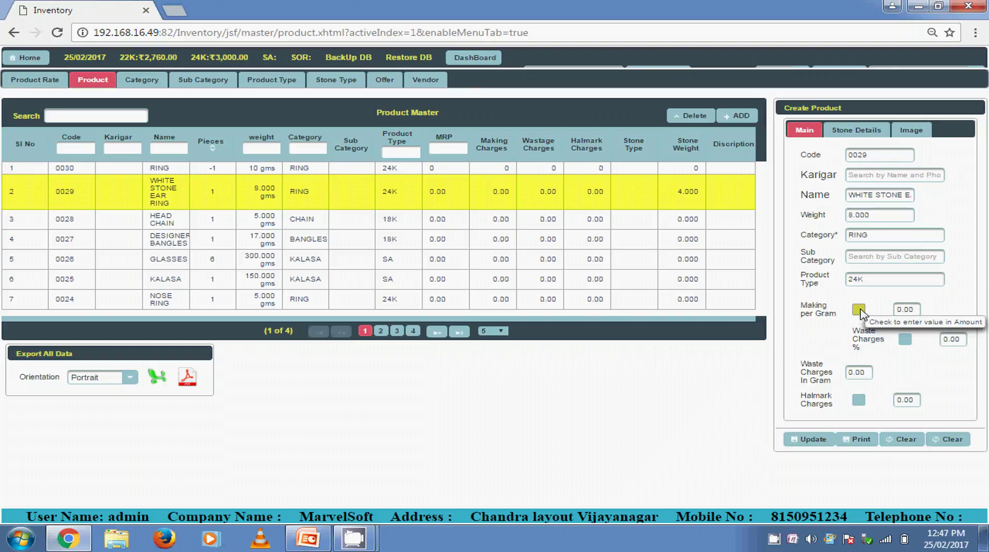
left_click(859, 310)
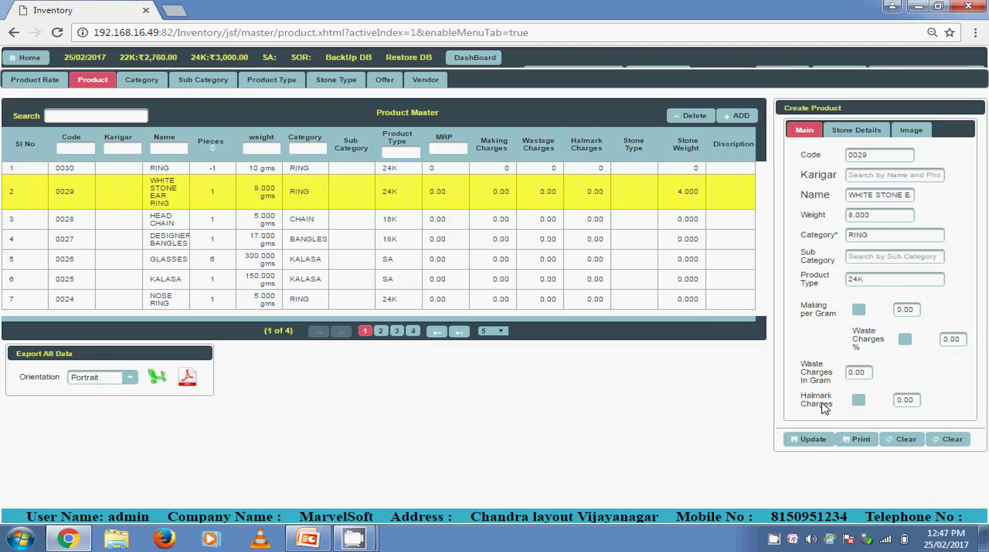
left_click(859, 400)
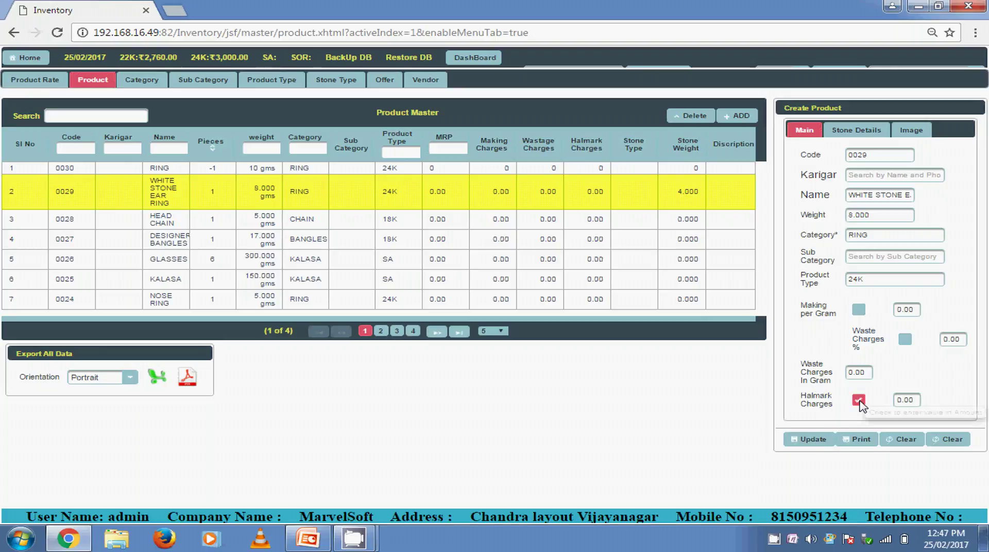
left_click(892, 400)
left_click(883, 395)
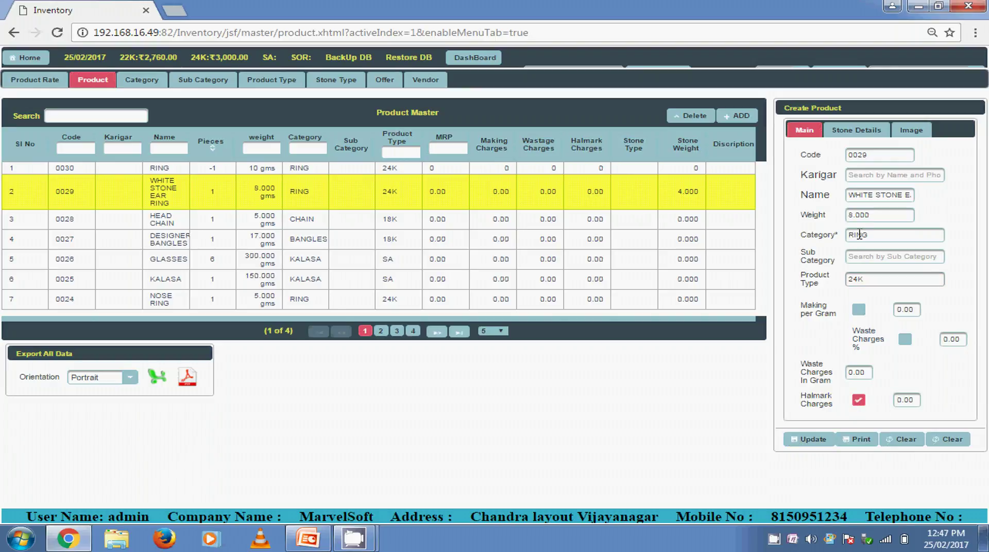
Review the stone details: 4.000 stone weight, stone type left unset, and the pieces count
left_click(857, 131)
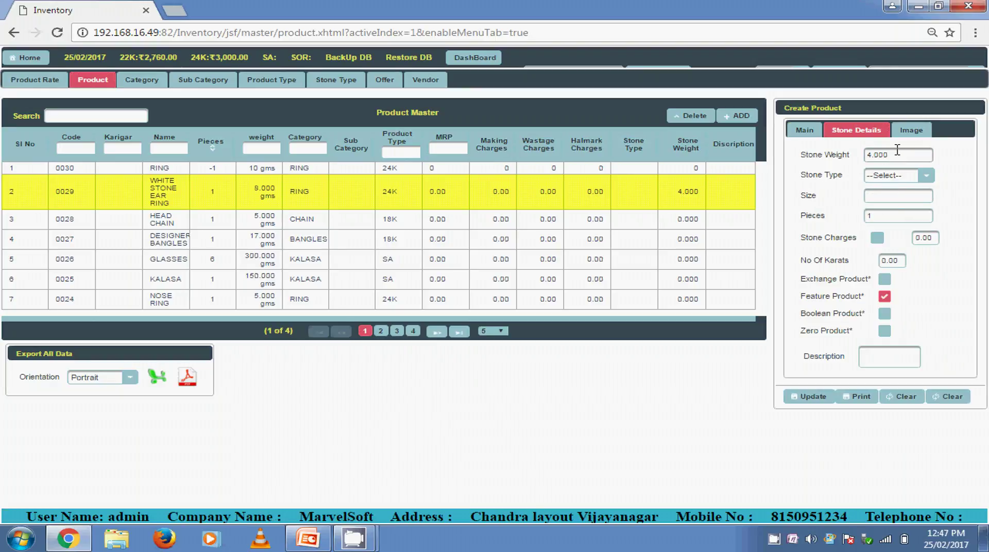
left_click_drag(865, 155, 888, 155)
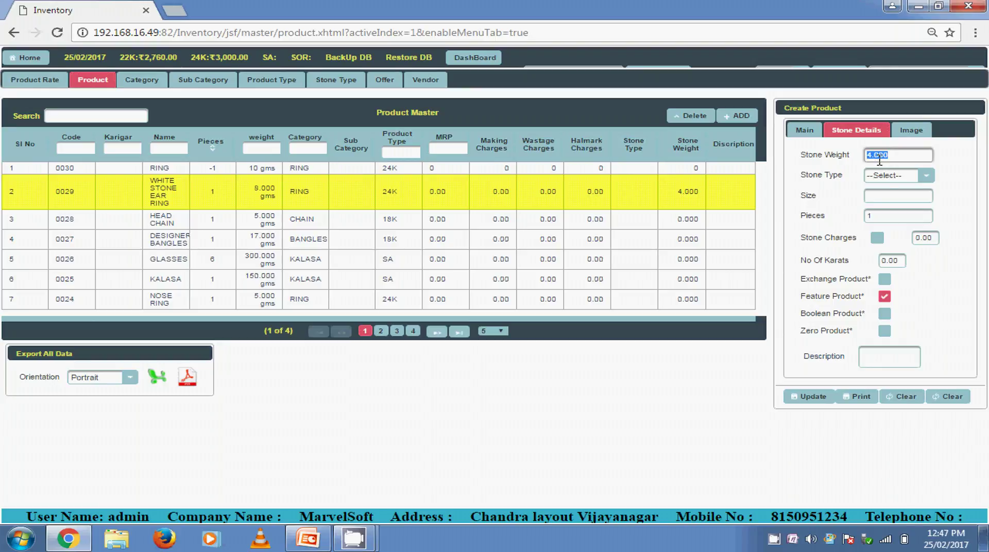
left_click(899, 181)
left_click(900, 179)
left_click(899, 196)
left_click(882, 217)
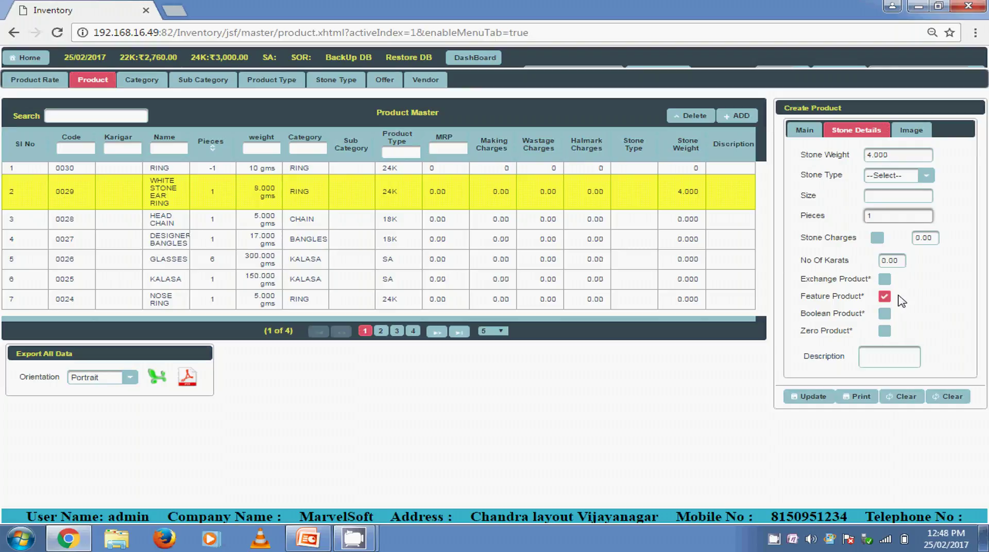
View the earring image, load JIMKI (0023) from product page 2, and export all product data
left_click(908, 133)
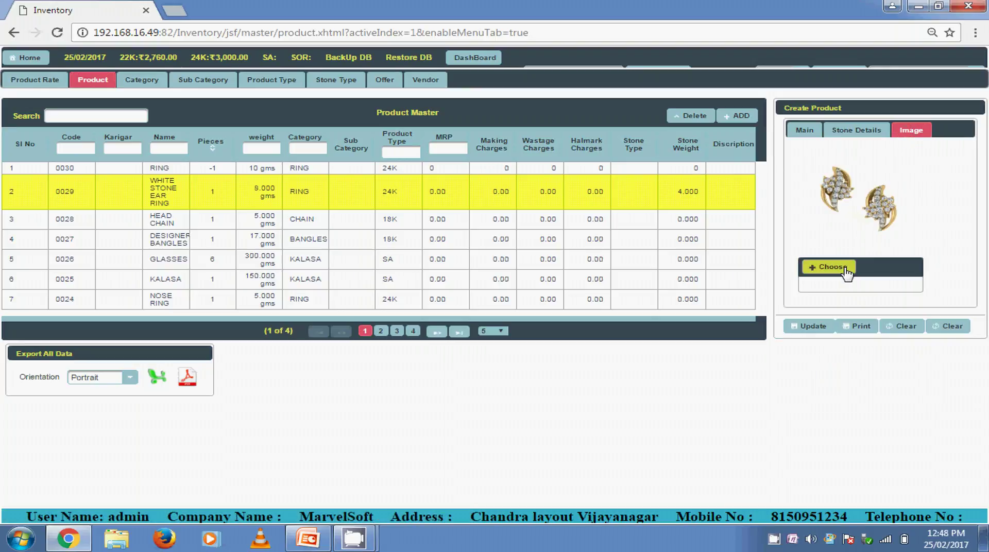
left_click(810, 328)
left_click(381, 331)
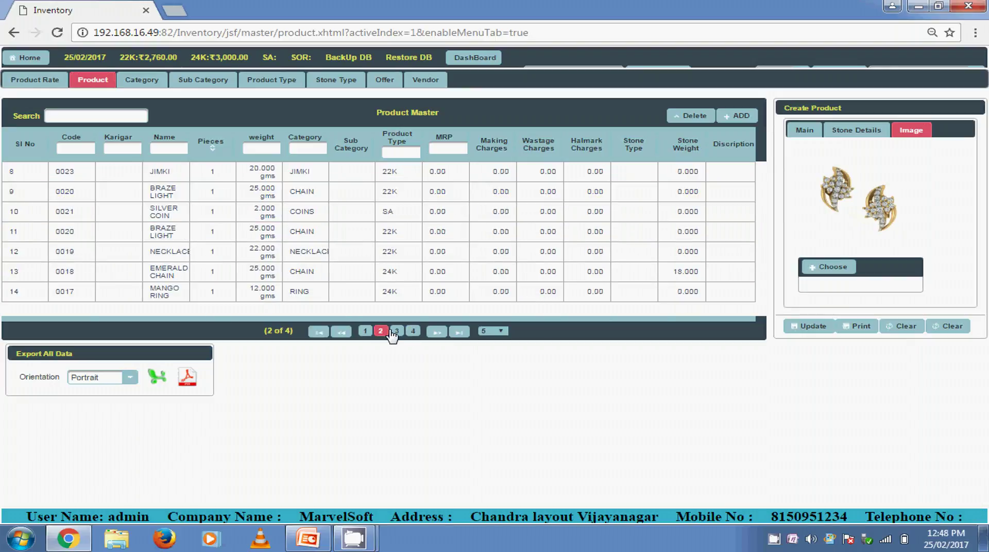
left_click(483, 173)
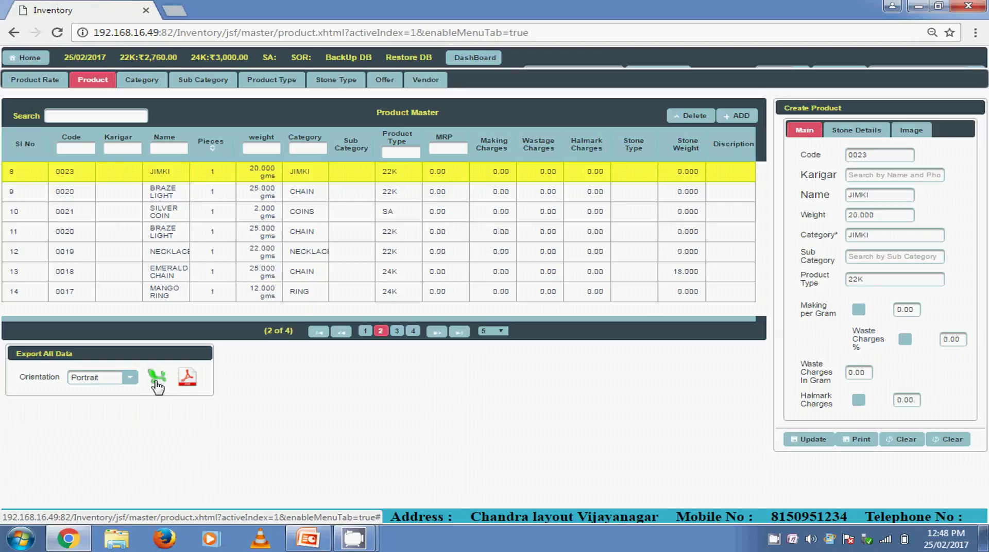
left_click(189, 381)
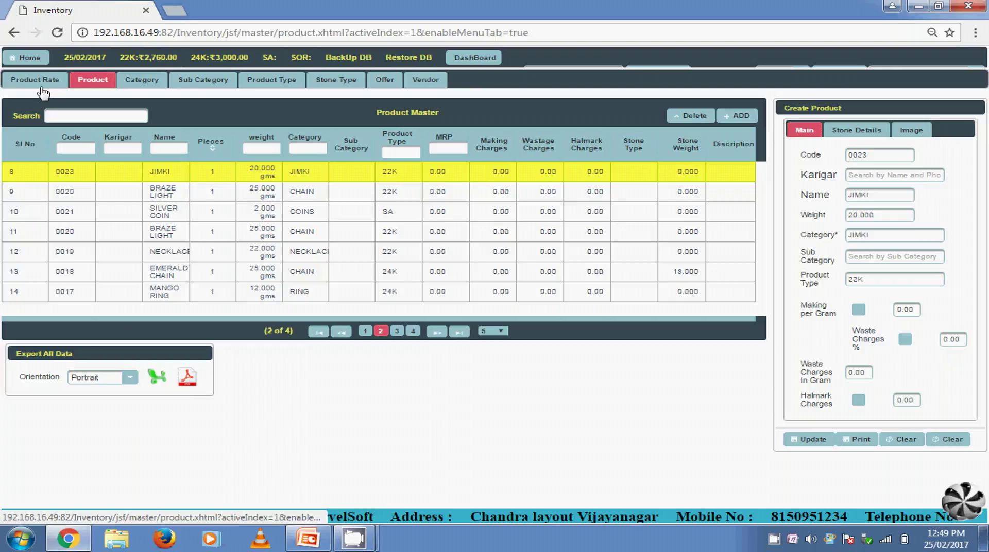
View the sales and gold-rate dashboard, then open the Sale Invoice page for invoice 19
left_click(475, 57)
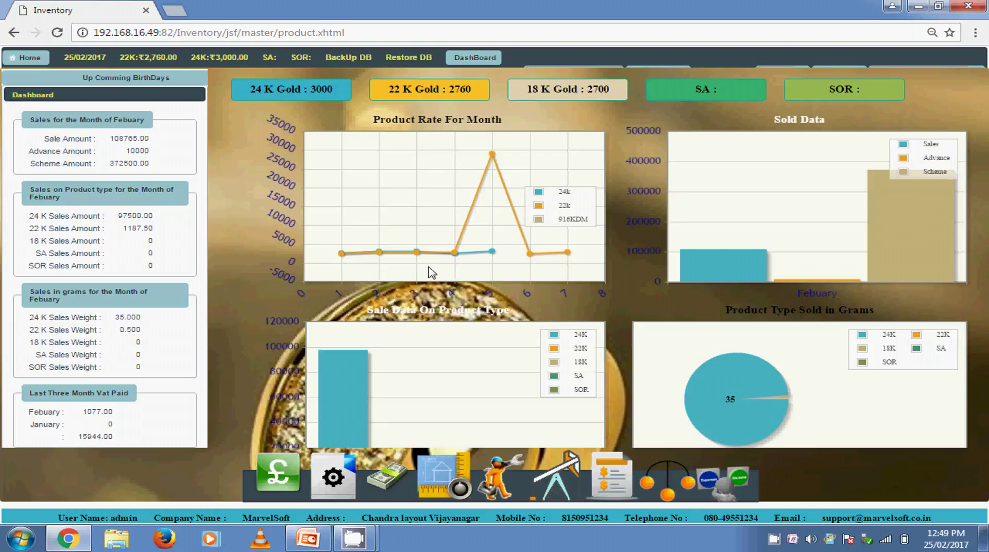
left_click(282, 479)
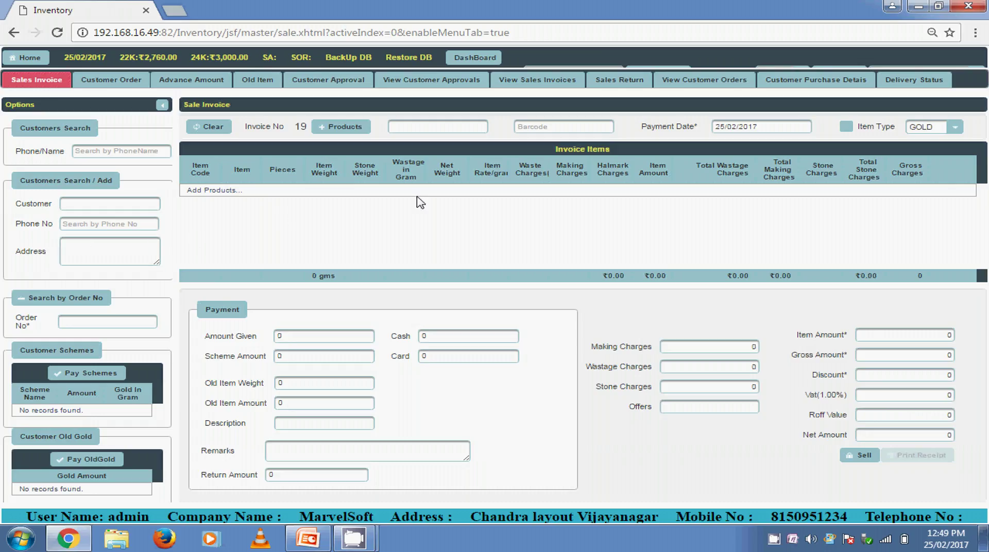
Search for the customer by name and select the matching existing customer from the suggestions
left_click(118, 151)
type("8150")
key("BackSpace")
key("BackSpace")
key("BackSpace")
key("BackSpace")
left_click(125, 202)
type("Ggaa")
key("BackSpace")
type("a")
key("Down")
key("Return")
Fill in the customer's phone number and address on the invoice
left_click(127, 226)
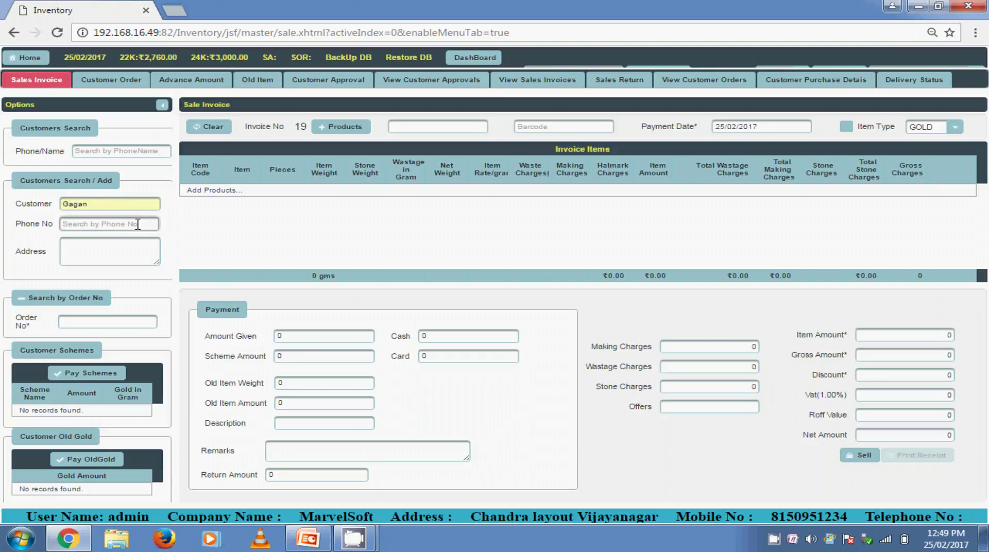
left_click(94, 243)
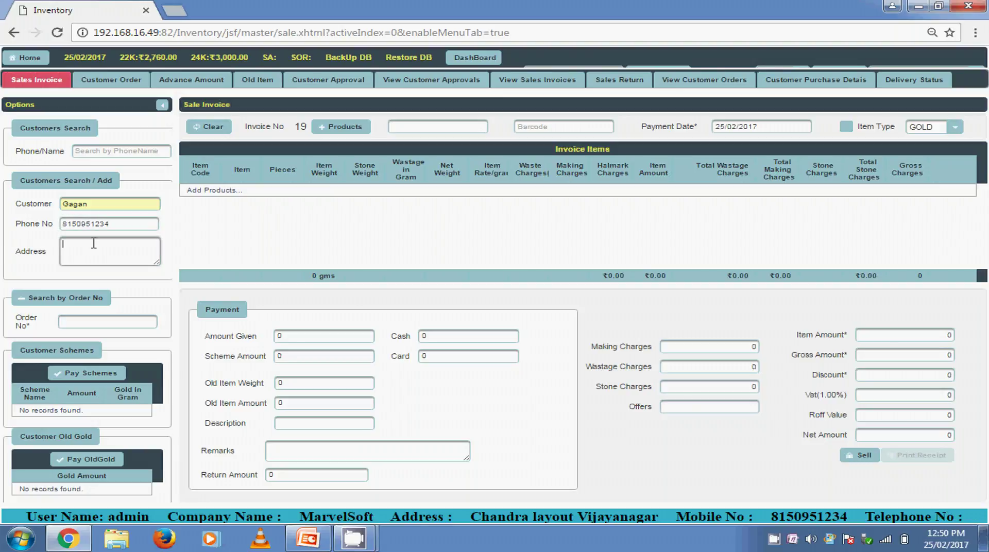
type("Chandra Layout")
left_click(413, 127)
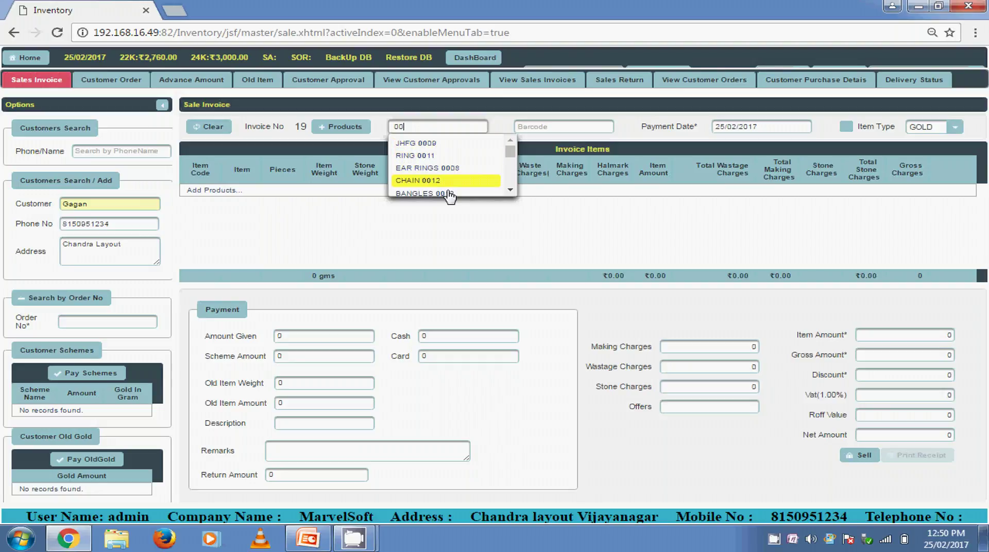
Add EAR RINGS 0008 to the invoice with a piece count of 1
left_click(454, 166)
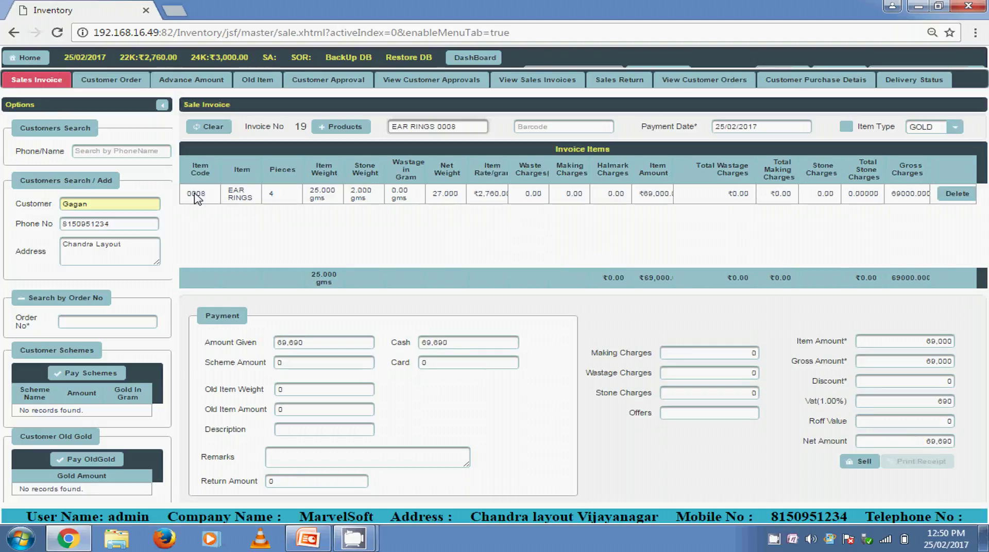
left_click(281, 195)
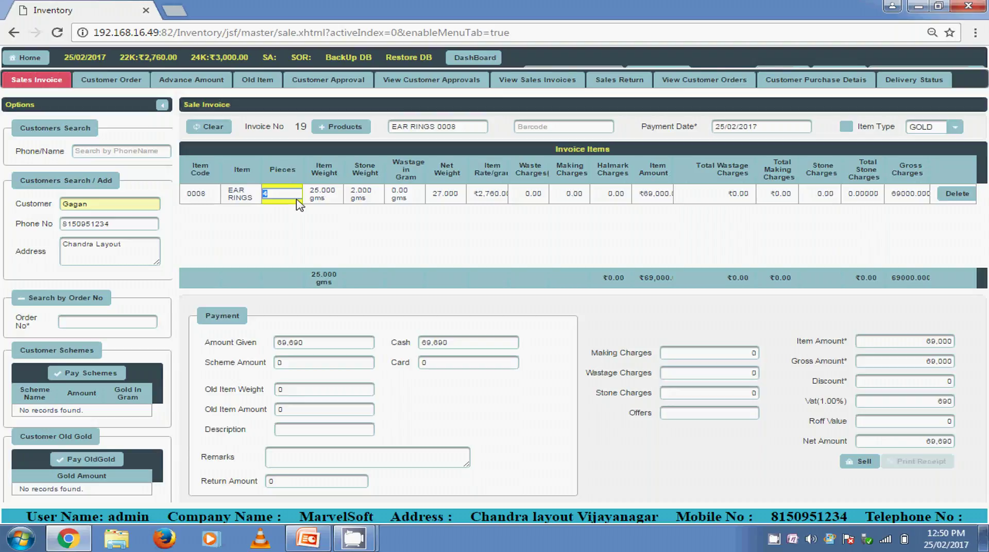
type("1")
left_click(338, 217)
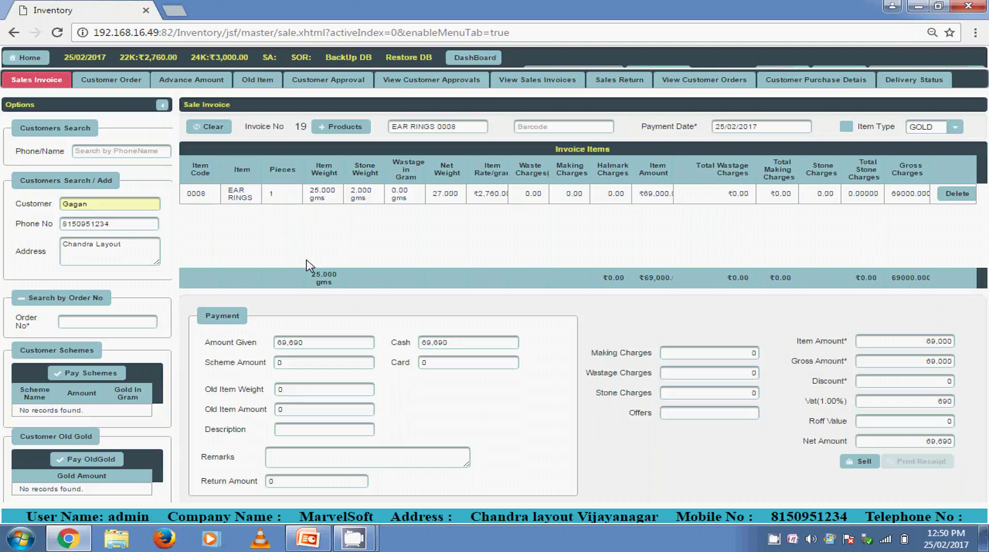
Keep the 25.000 gms weight and 0.00 stone charges, then zoom out to see the 69,690 total
left_click(325, 199)
left_click(346, 215)
left_click_drag(772, 194, 779, 194)
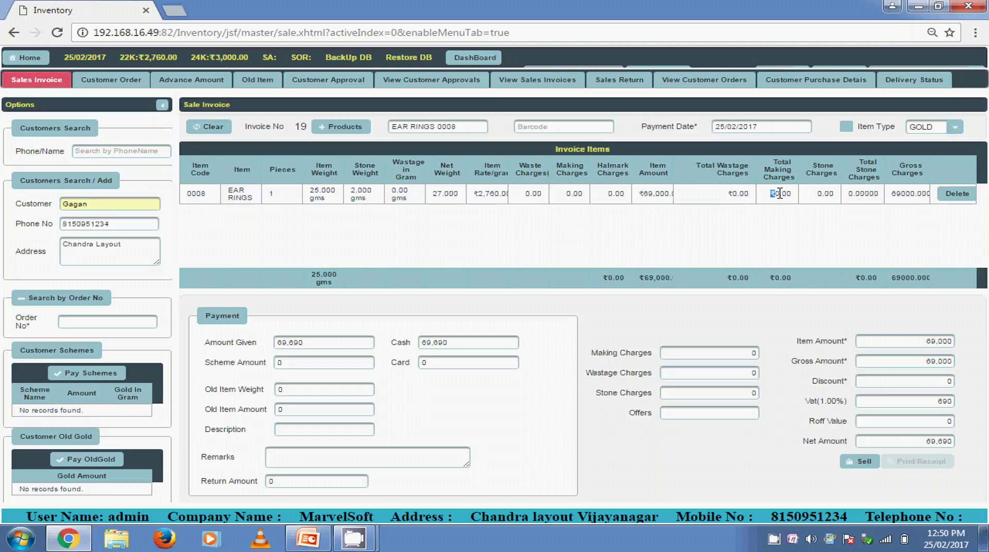
left_click(827, 195)
left_click(870, 191)
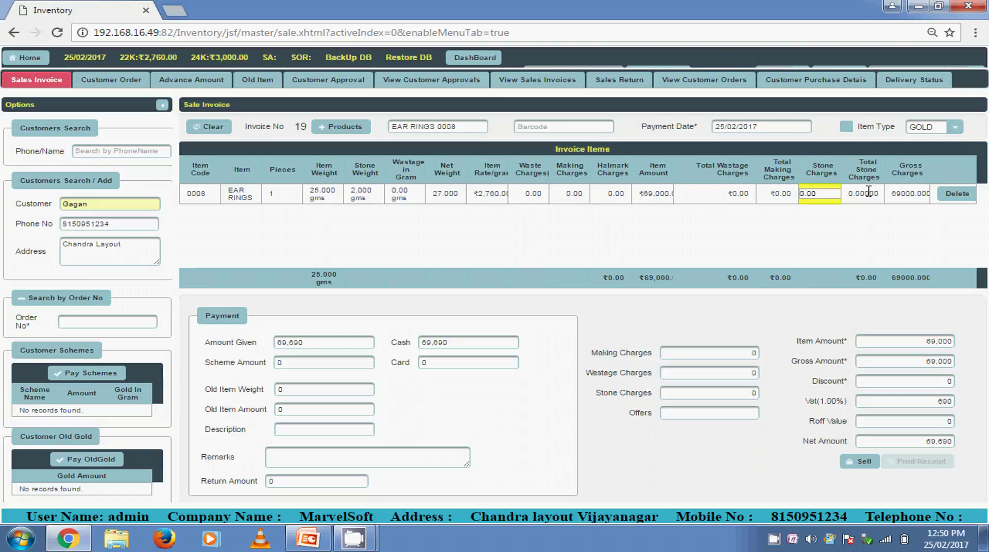
double_click(648, 193)
left_click(690, 242)
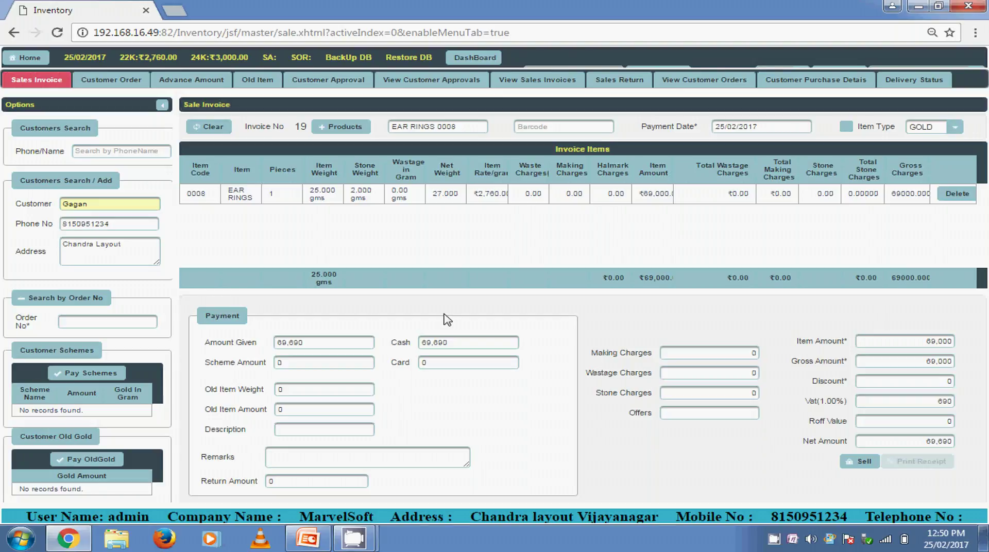
key("ctrl+minus")
key("ctrl+minus")
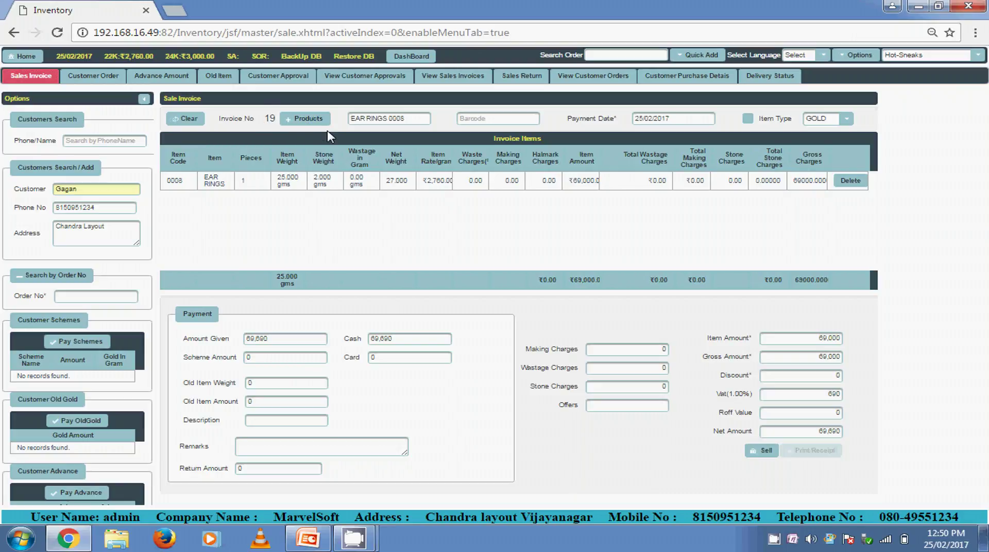
left_click(302, 122)
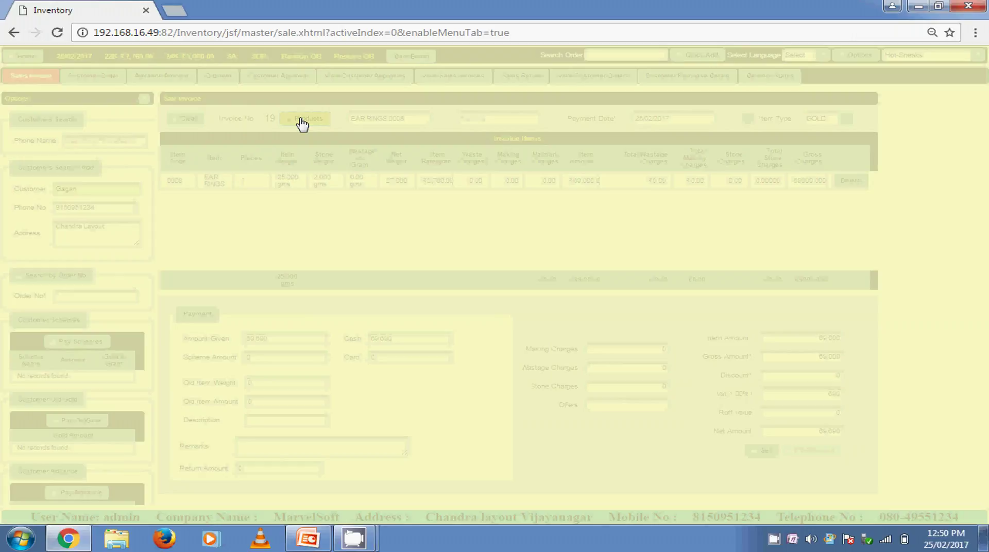
left_click(515, 229)
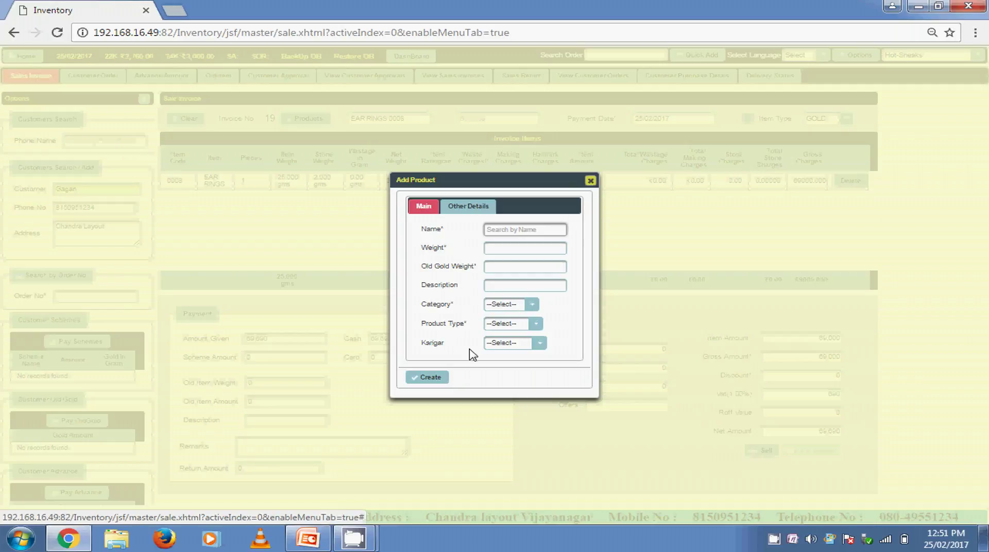
left_click(590, 180)
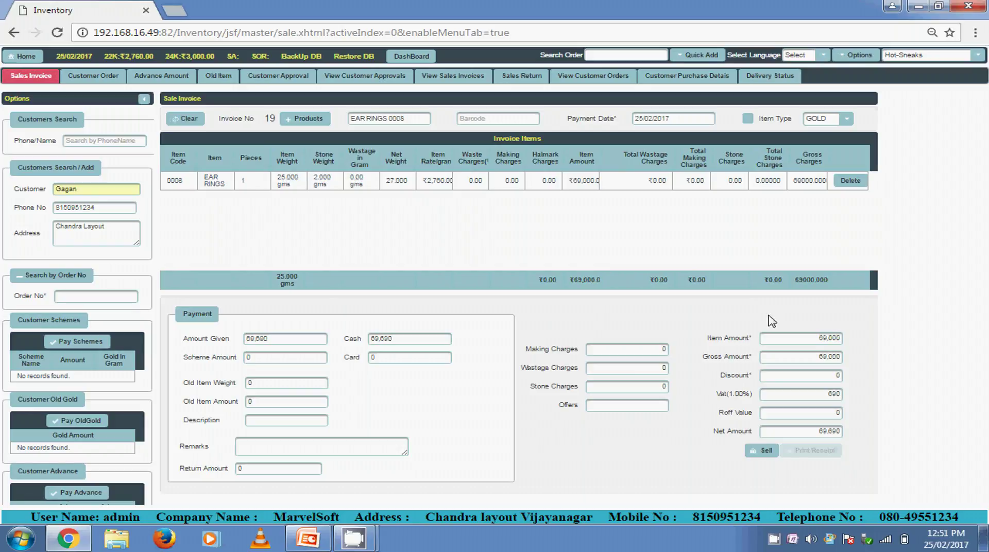
Save the EAR RINGS sale and review its invoice 0019 receipt showing 69,690.00 paid by cash
left_click(762, 451)
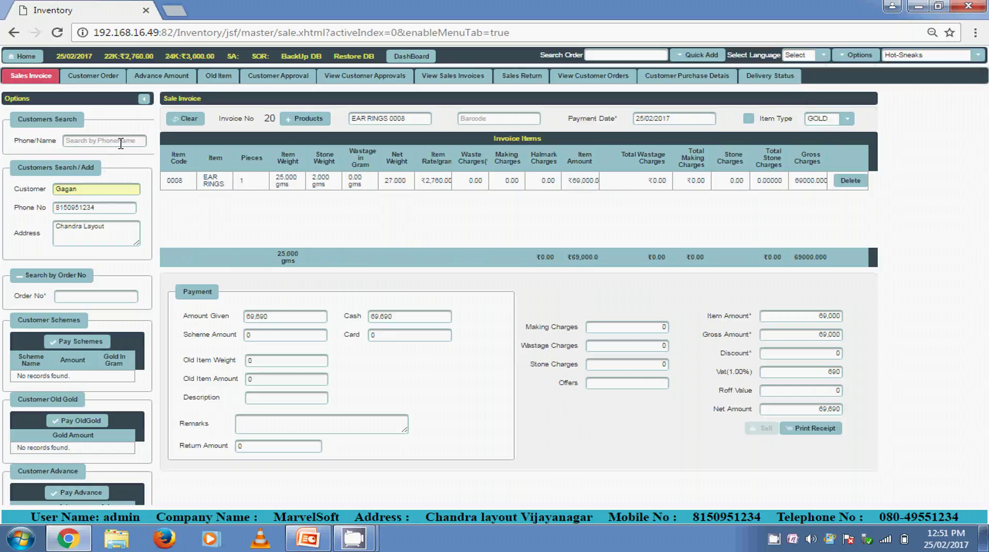
left_click(814, 432)
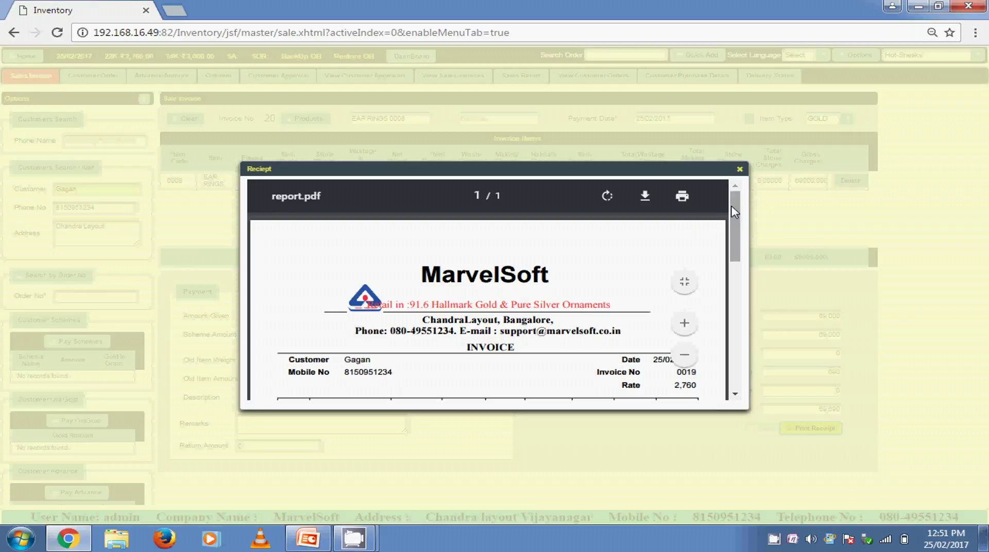
left_click_drag(736, 209, 731, 242)
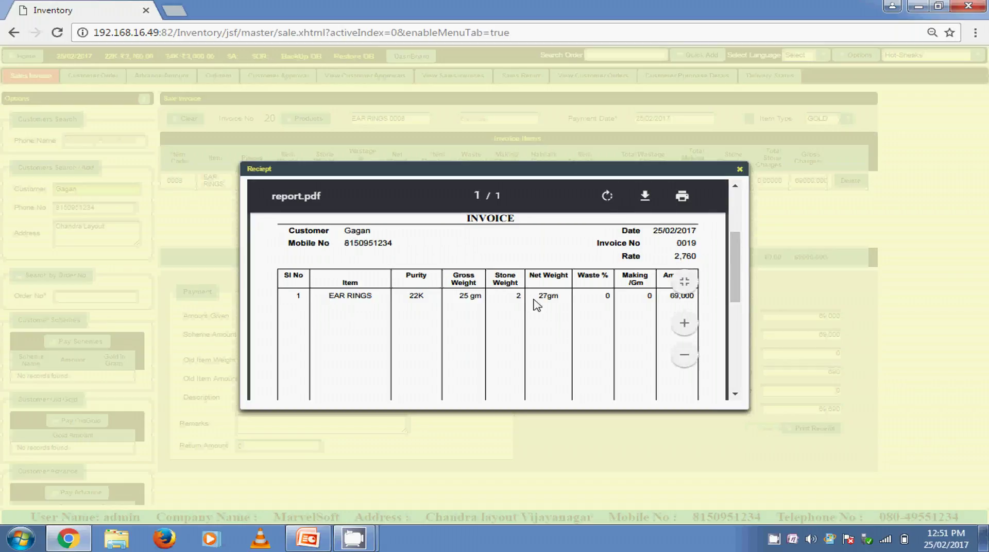
left_click_drag(736, 290, 735, 297)
scroll(731, 304, "down", 5)
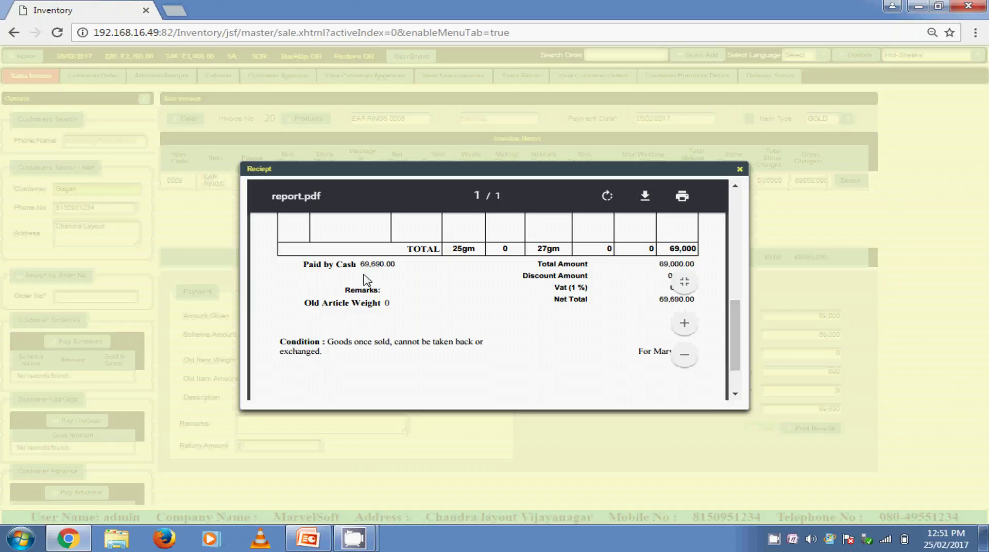
left_click_drag(398, 264, 335, 264)
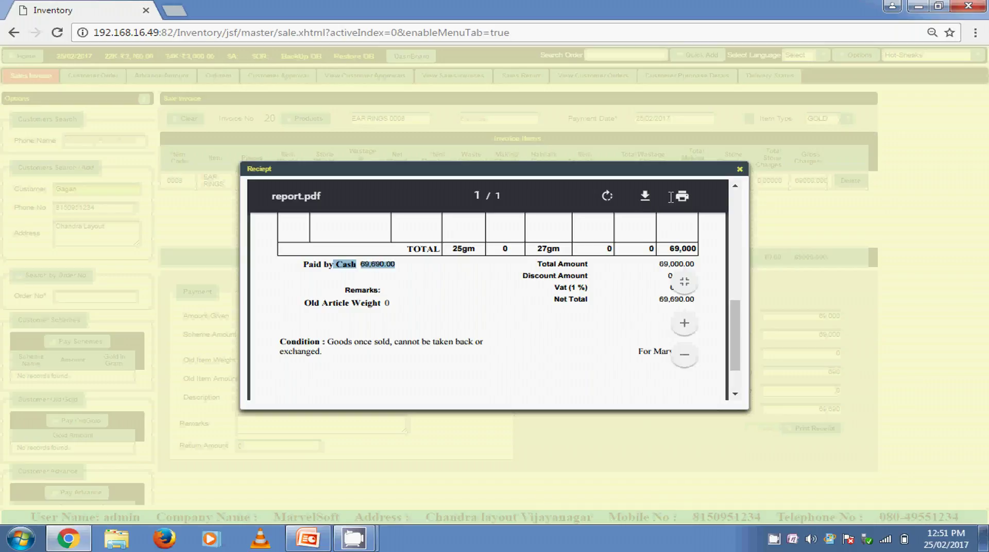
Close the receipt and check the new invoice number 20 and the company's mobile number
left_click(739, 170)
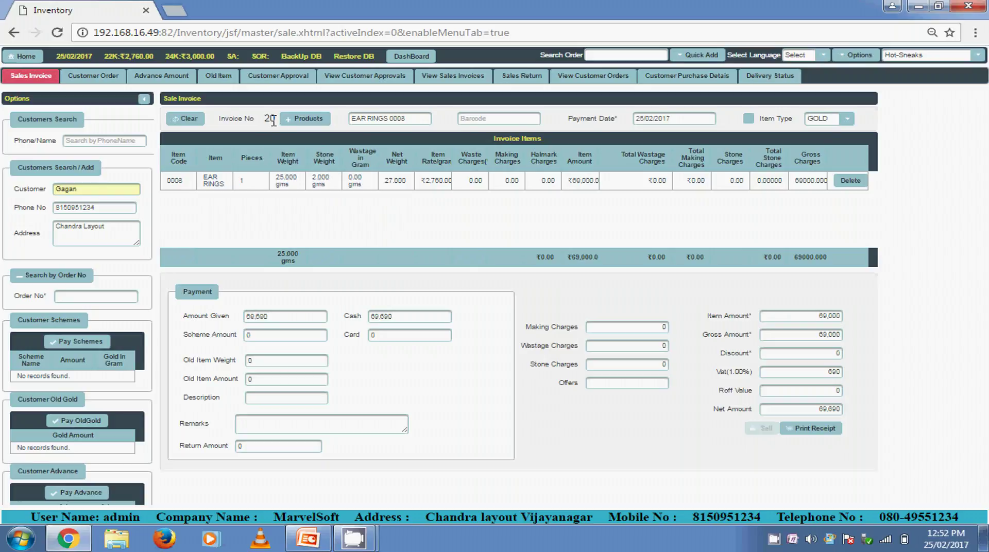
left_click_drag(273, 120, 265, 121)
left_click_drag(265, 119, 275, 119)
left_click_drag(691, 517, 766, 517)
left_click(797, 493)
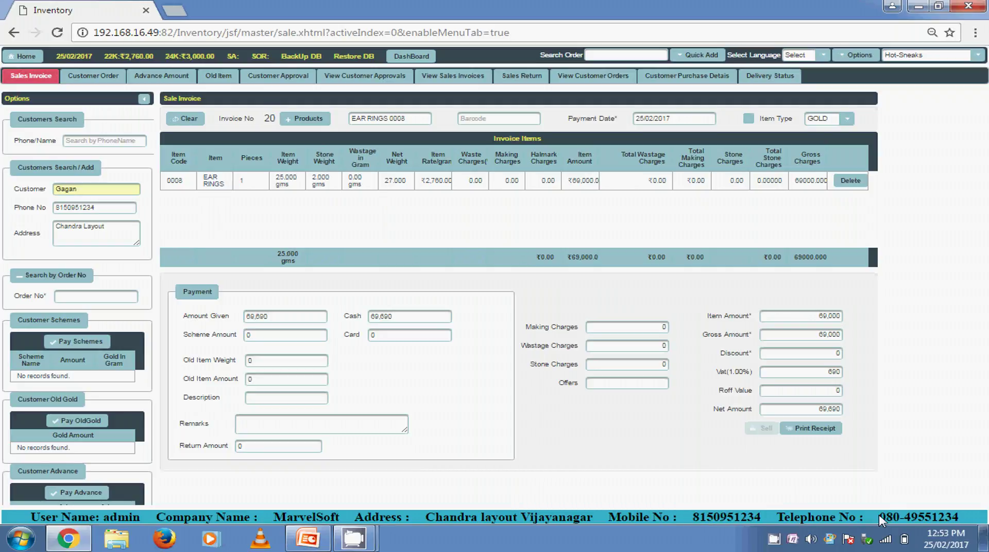